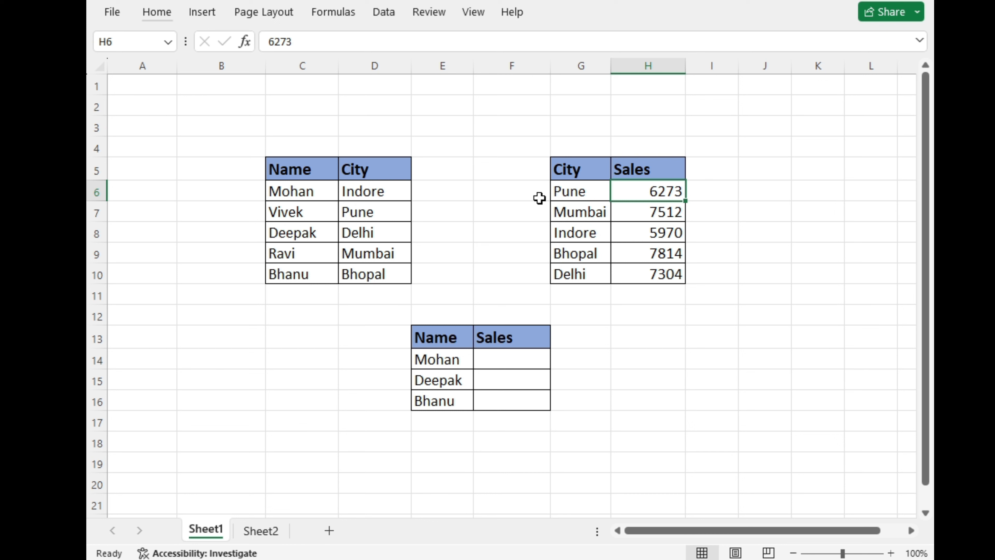
- Examine how the first name's city in the Name–City table leads to its sales figure in the City–Sales table
click(322, 193)
click(399, 188)
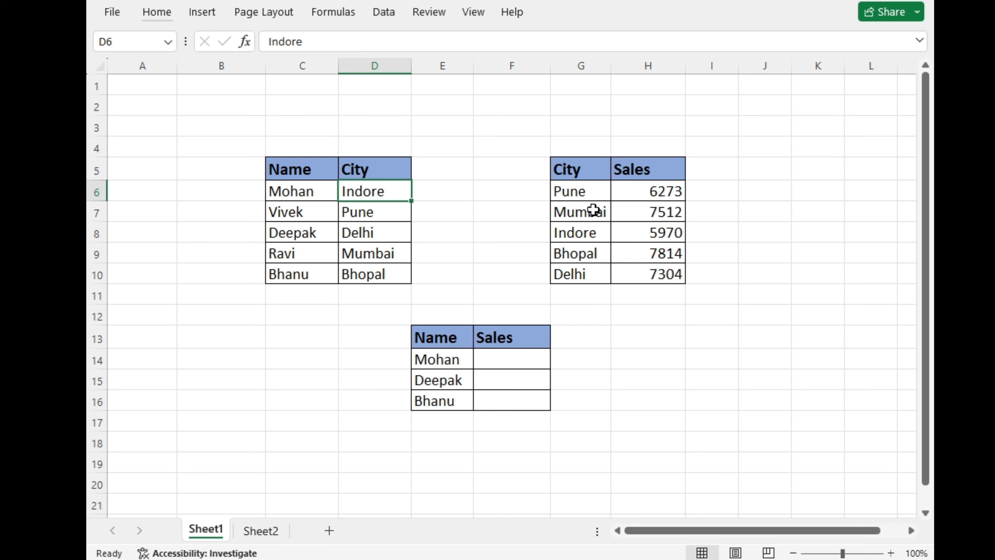
drag(560, 169, 599, 257)
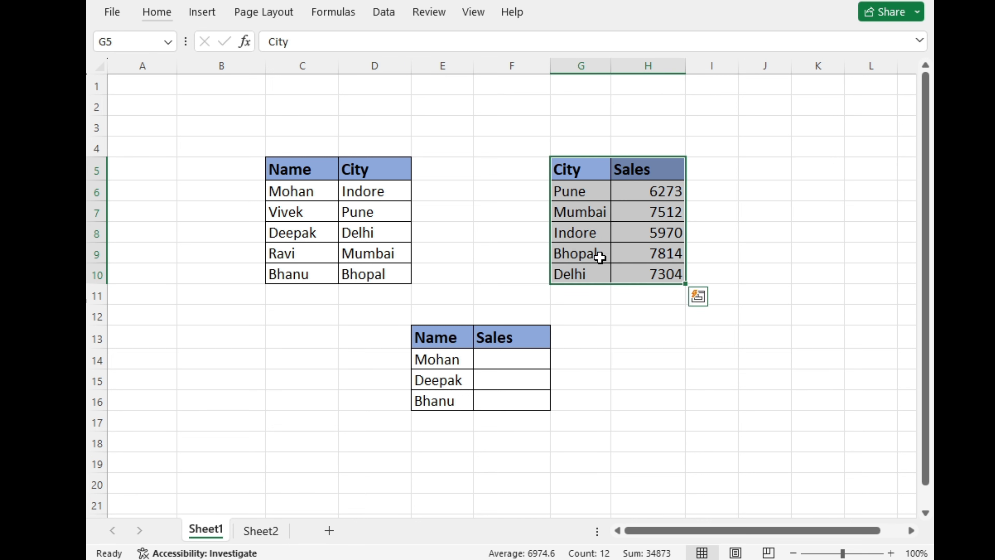
click(566, 236)
click(623, 235)
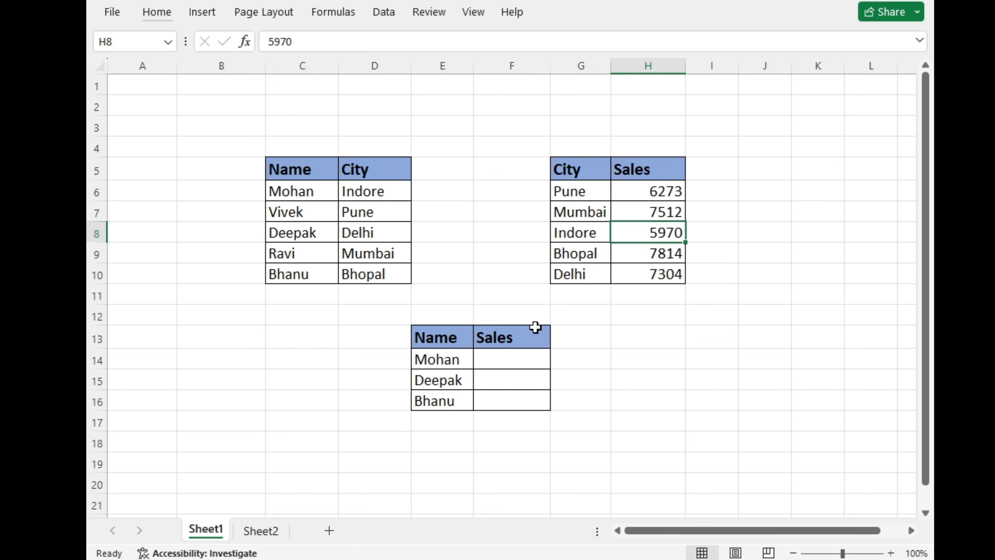
- Try a single lookup in F14 with the formula =VLOOKUP(E14,G5:H10,2,0)
click(507, 366)
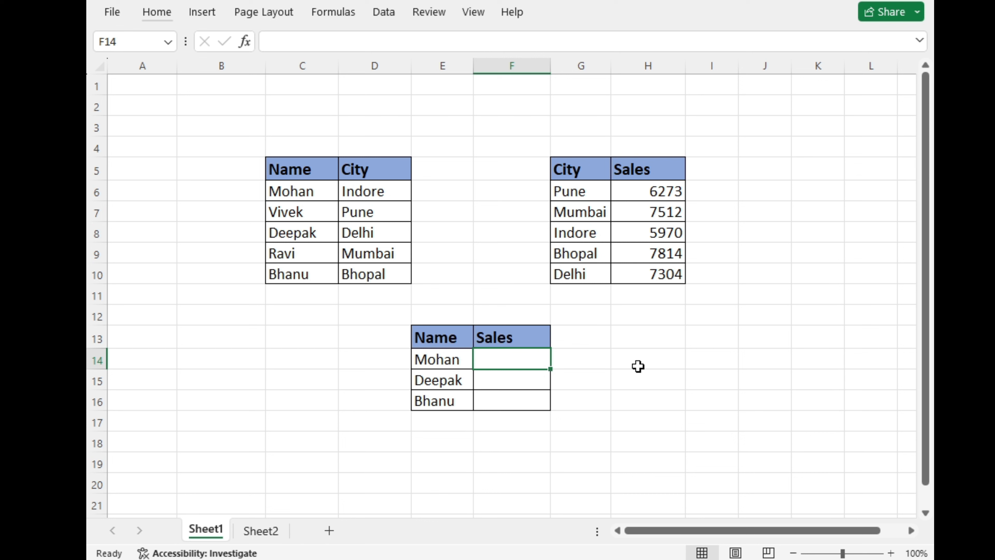
text(=)
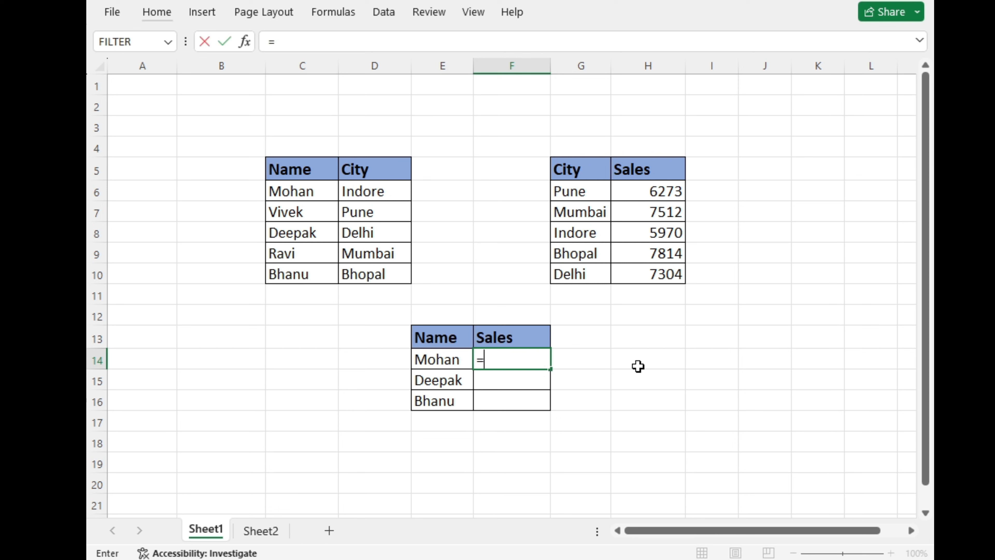
text(vloo)
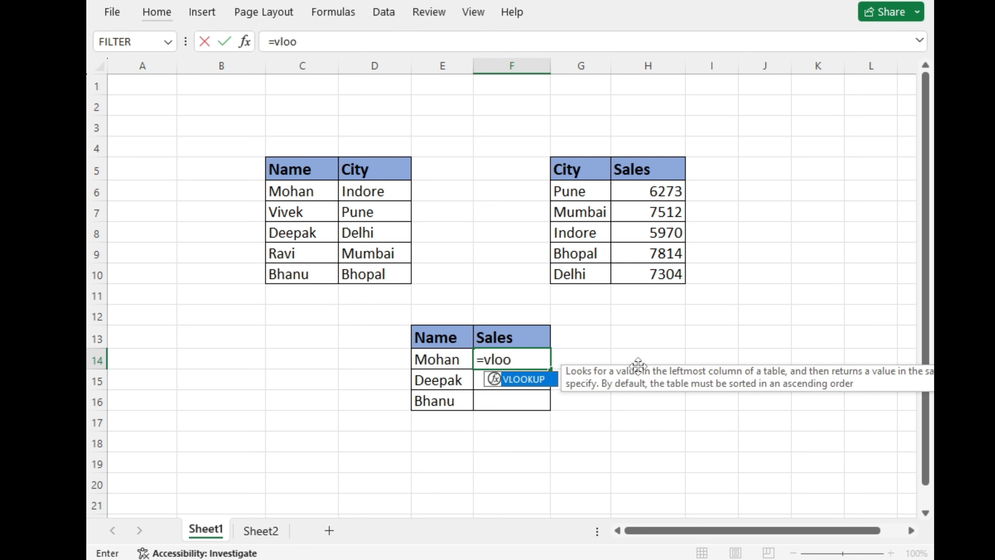
key(Tab)
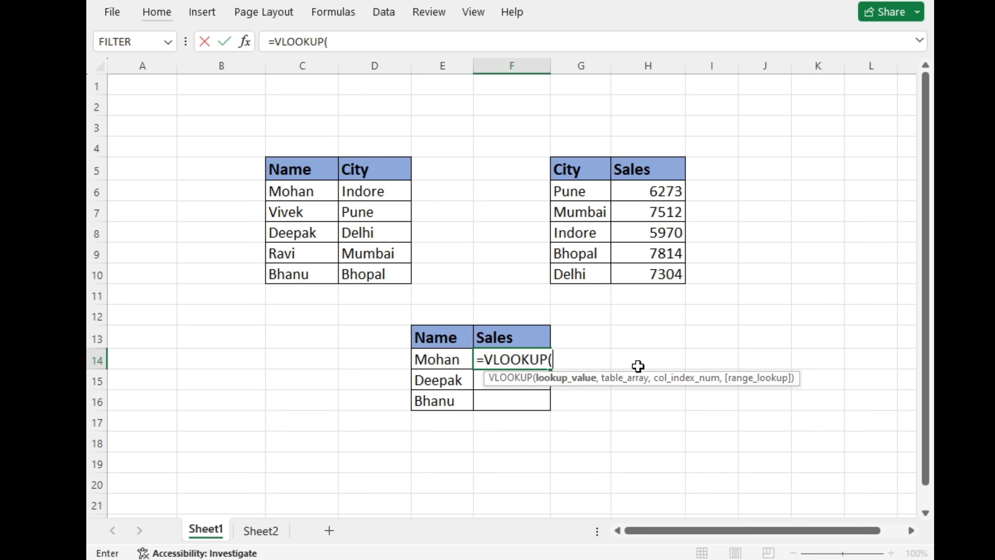
click(454, 364)
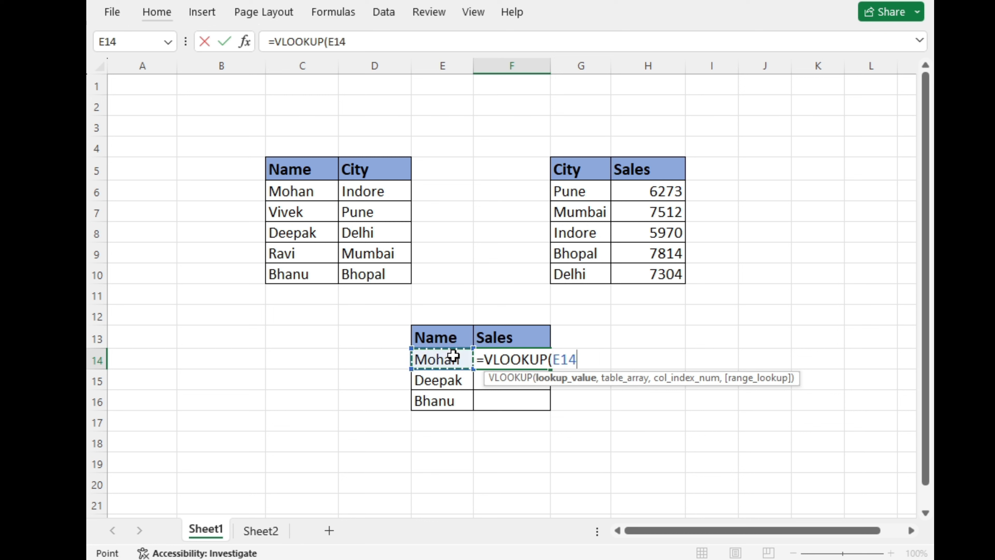
text(,)
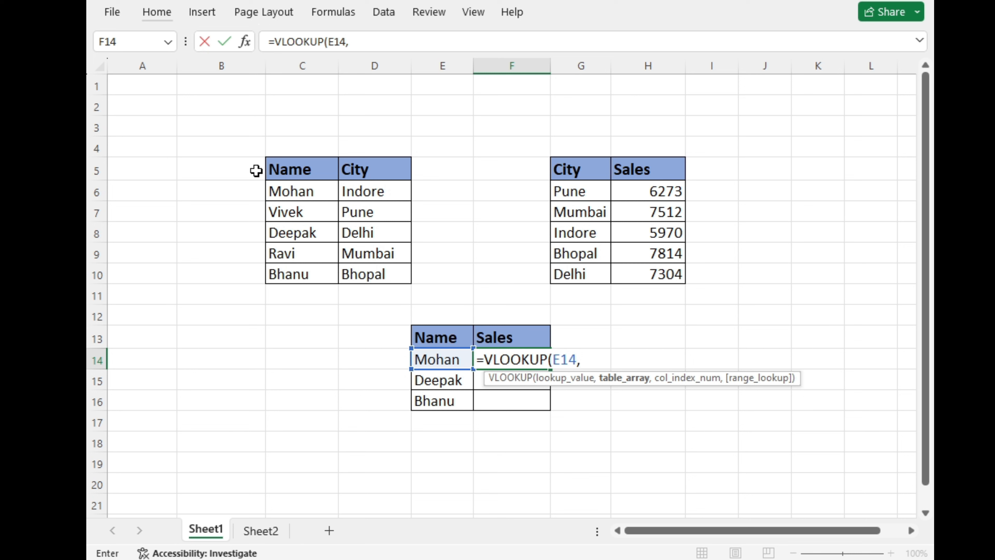
drag(271, 170, 370, 273)
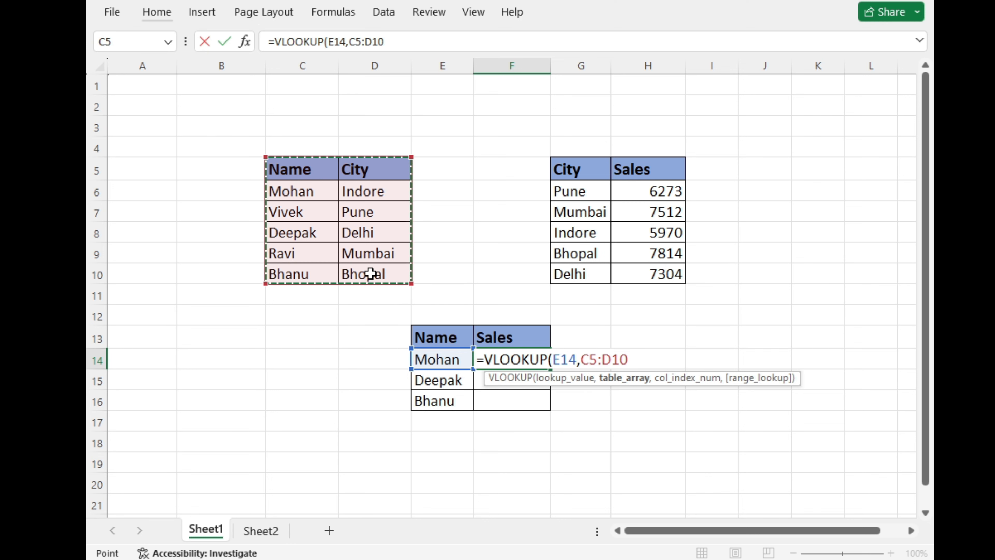
drag(598, 169, 643, 279)
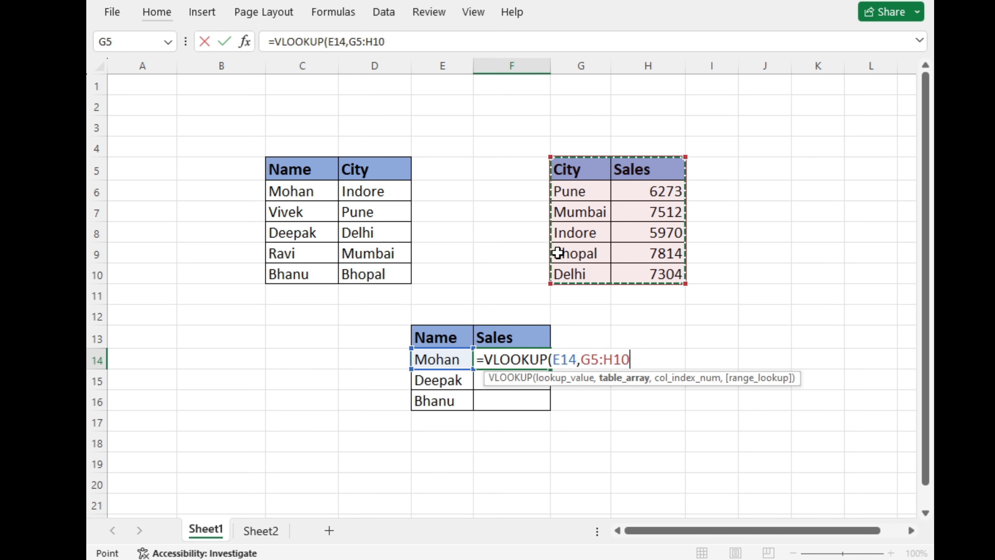
text(,2)
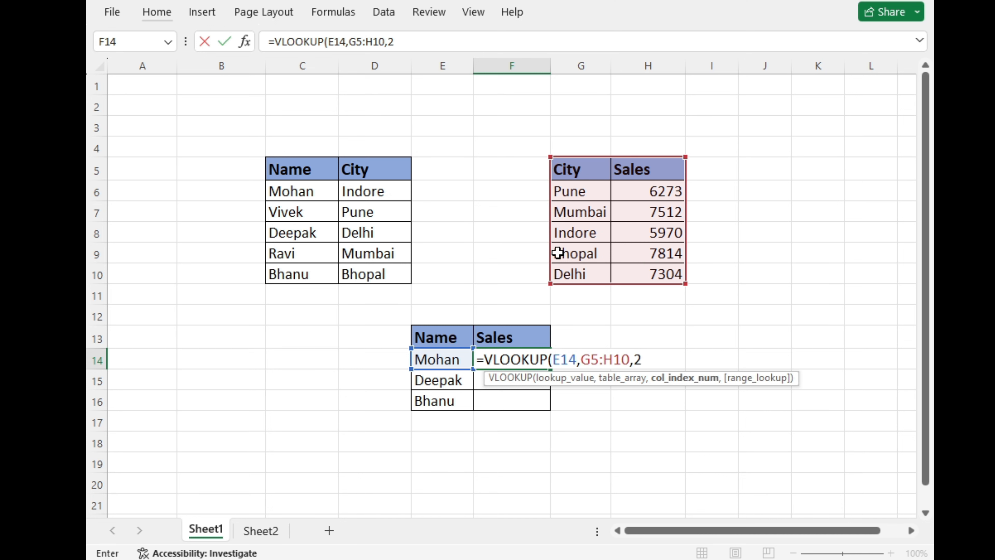
text(,0))
key(Return)
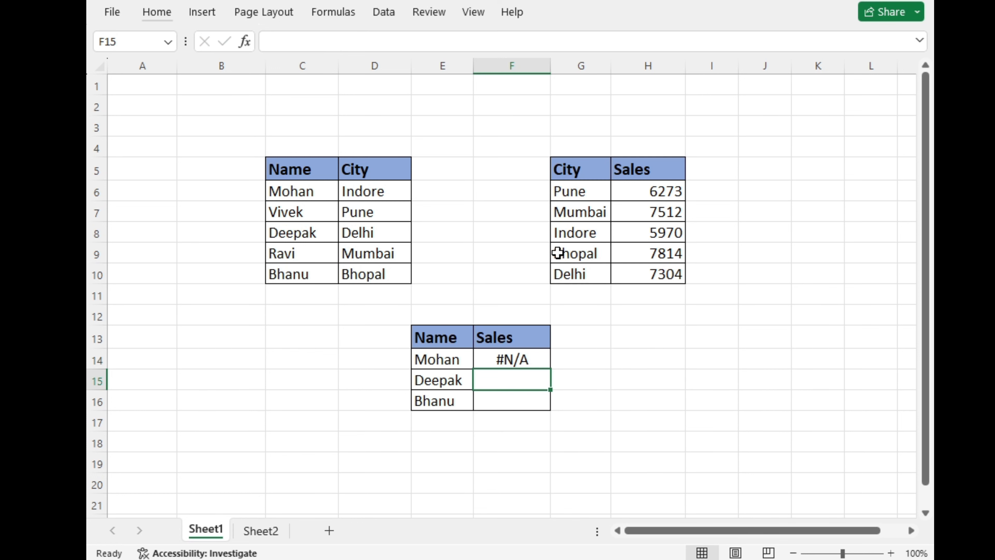
- Delete the single VLOOKUP formula from cell F14
key(Up)
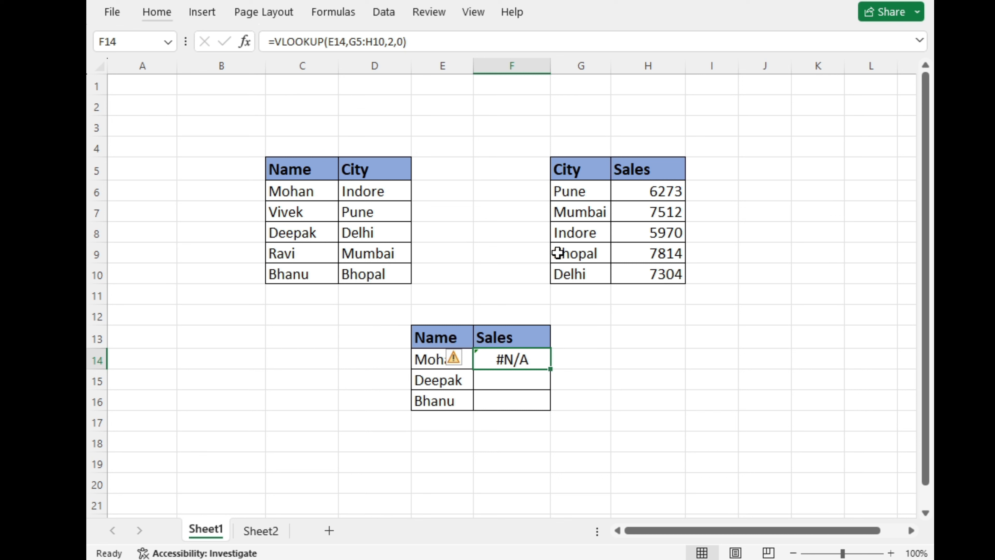
key(Down)
key(Up)
key(Delete)
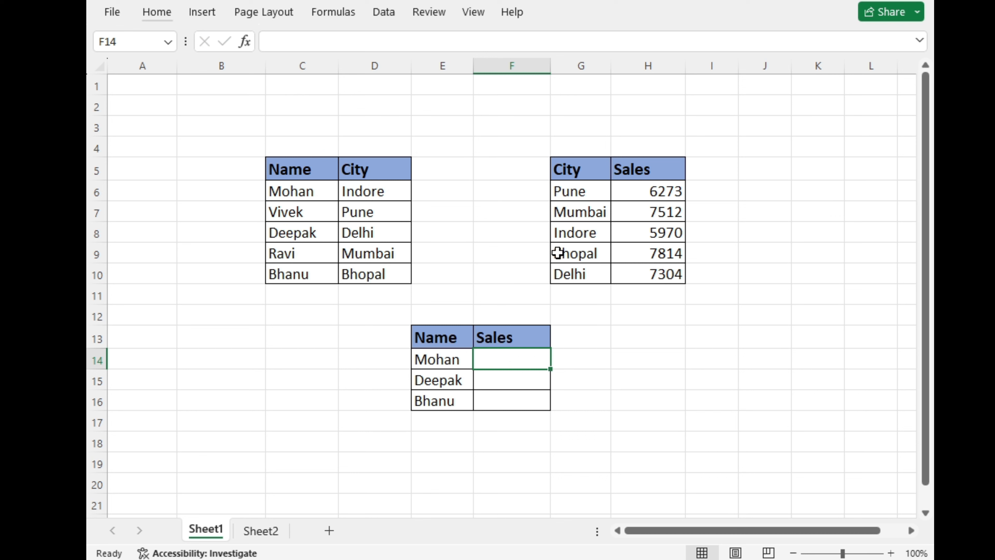
text(=vl)
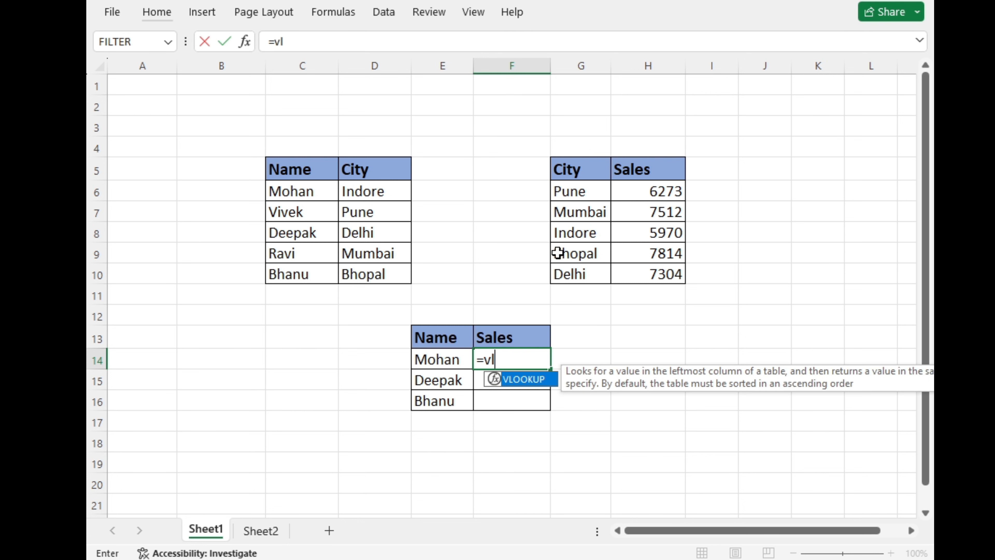
key(Tab)
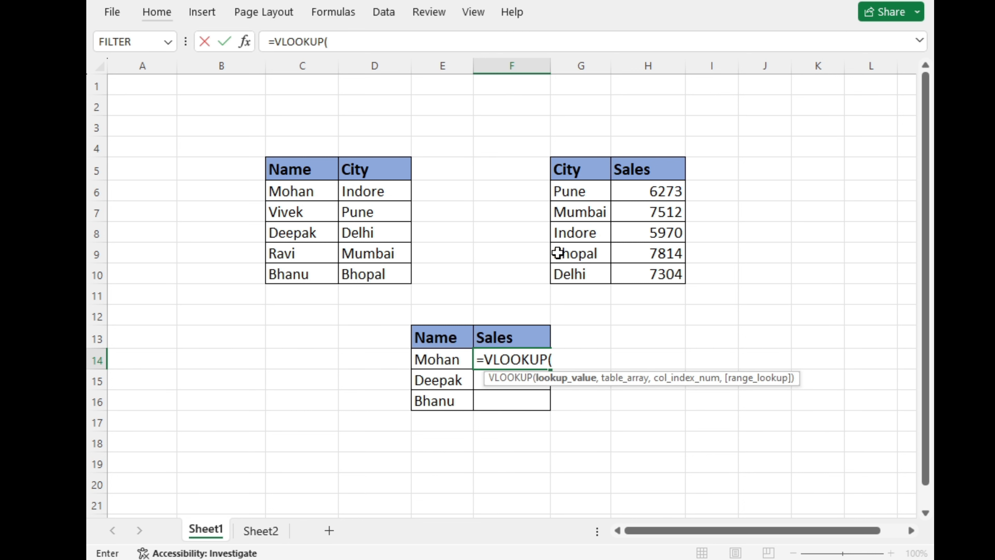
key(BackSpace)
key(Escape)
key(Down)
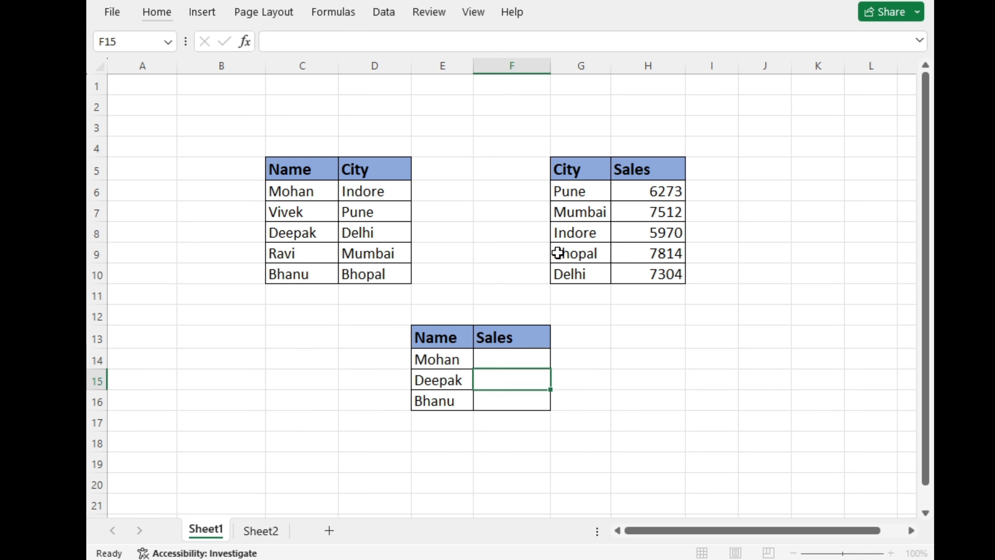
key(Up)
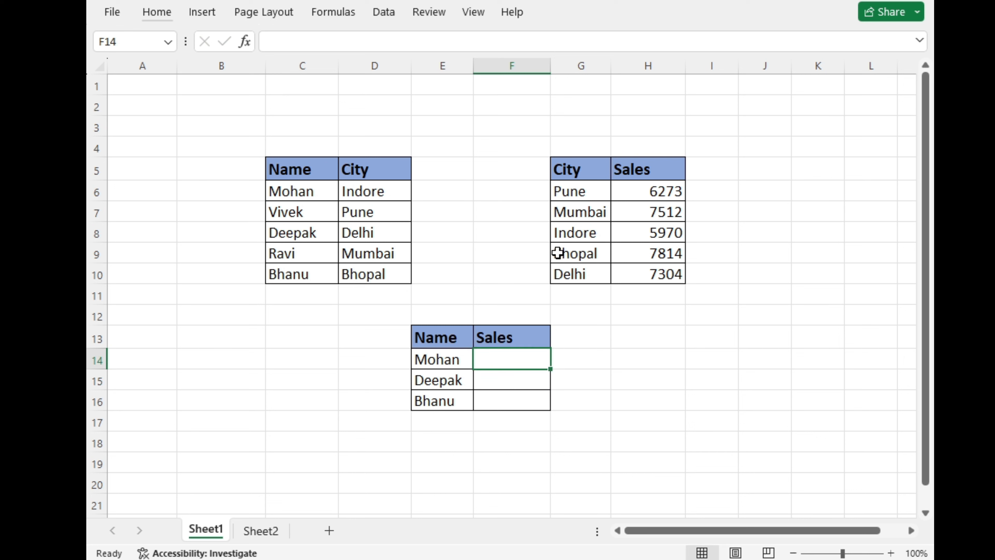
- Examine the names to look up, their cities in C5:D10 and the city sales in G5:H10
click(449, 375)
click(450, 363)
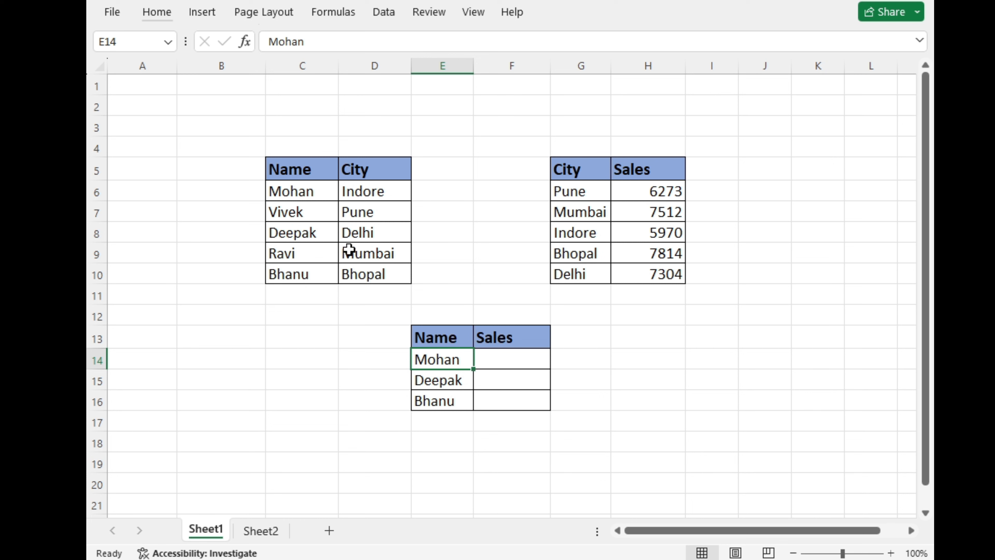
drag(314, 165, 379, 262)
click(380, 186)
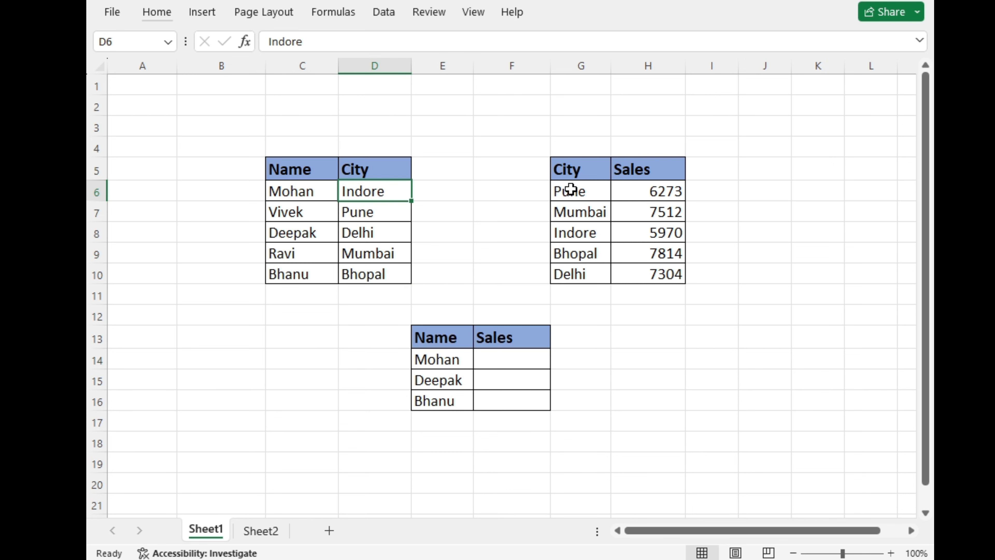
click(584, 179)
drag(584, 181, 647, 274)
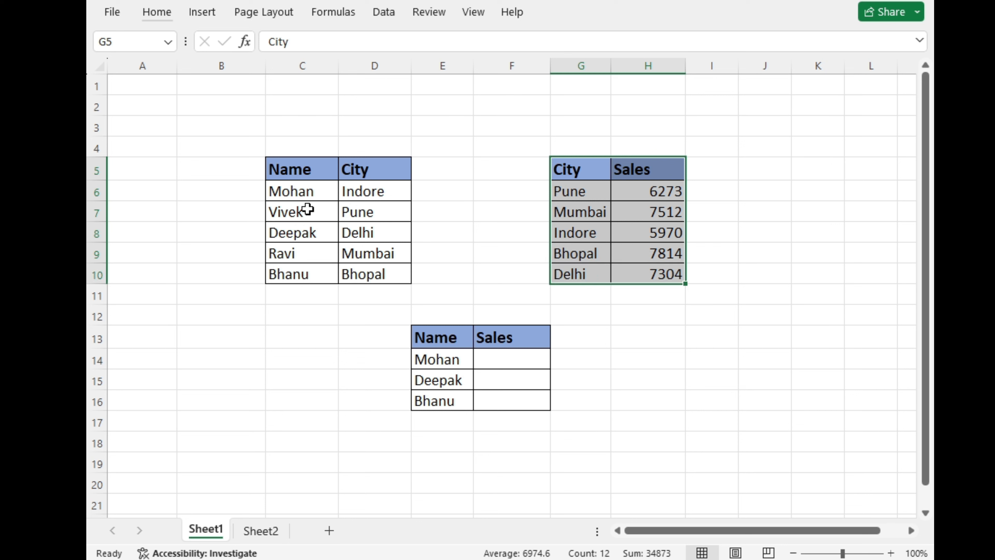
drag(300, 168, 380, 277)
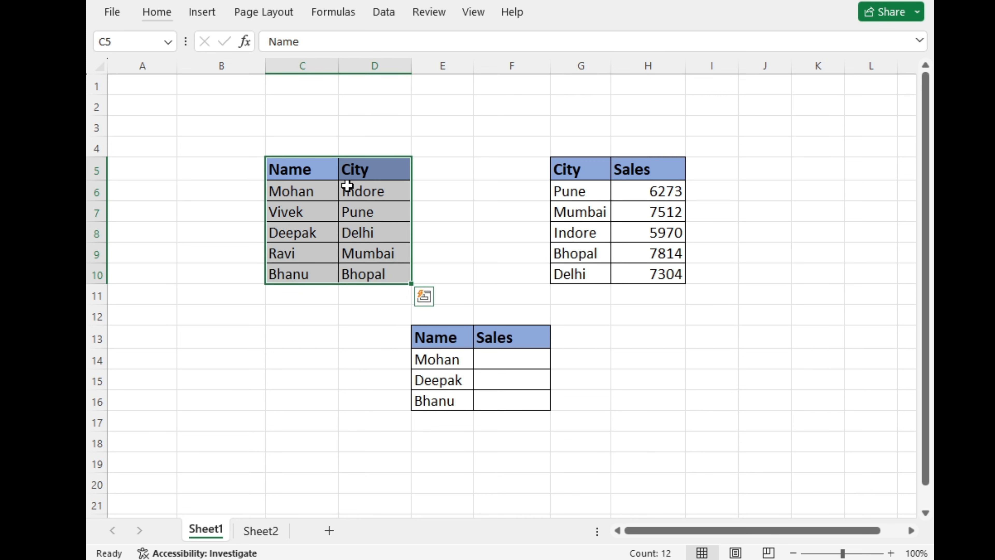
click(349, 188)
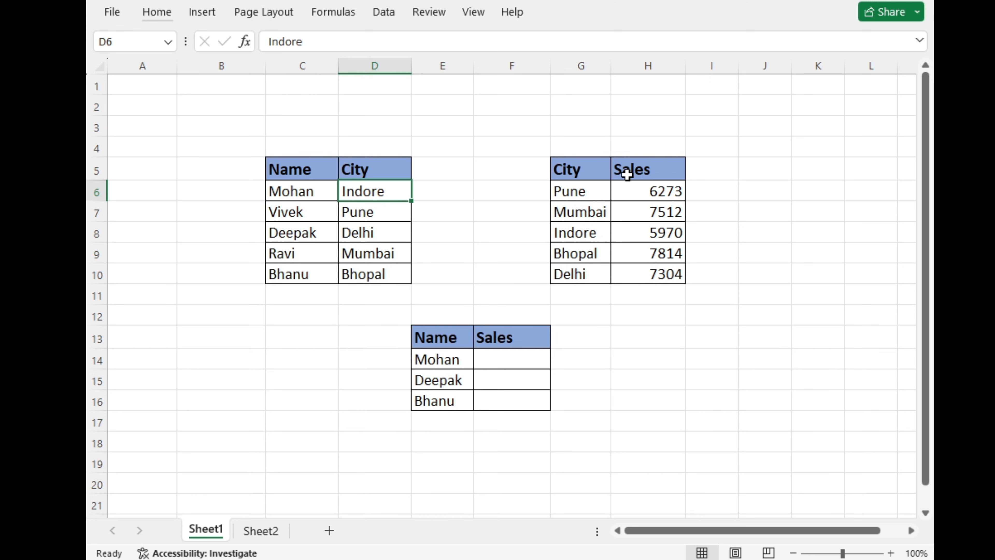
drag(628, 169, 627, 274)
- Begin a VLOOKUP formula in F14, the first Sales cell of the Name–Sales table
click(487, 366)
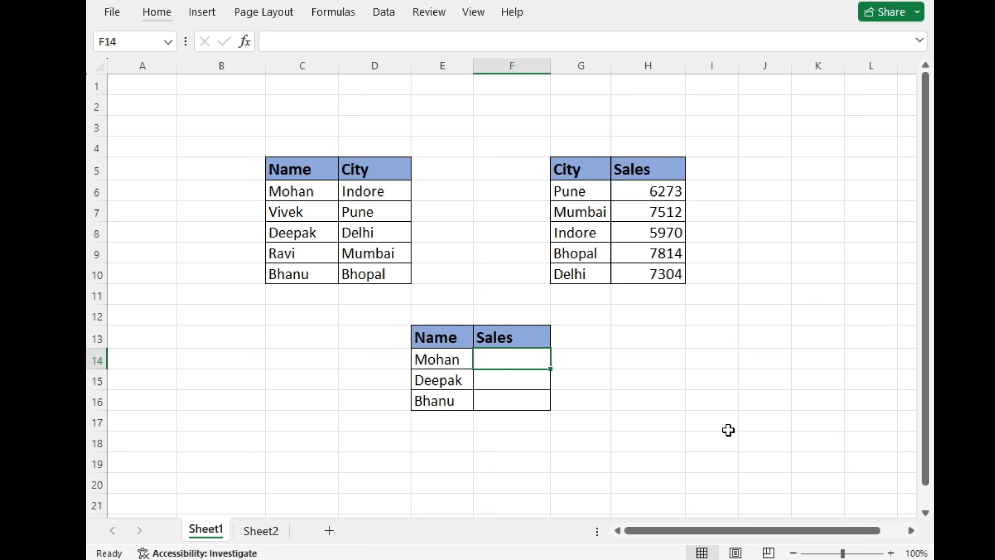
text(=vl)
key(Tab)
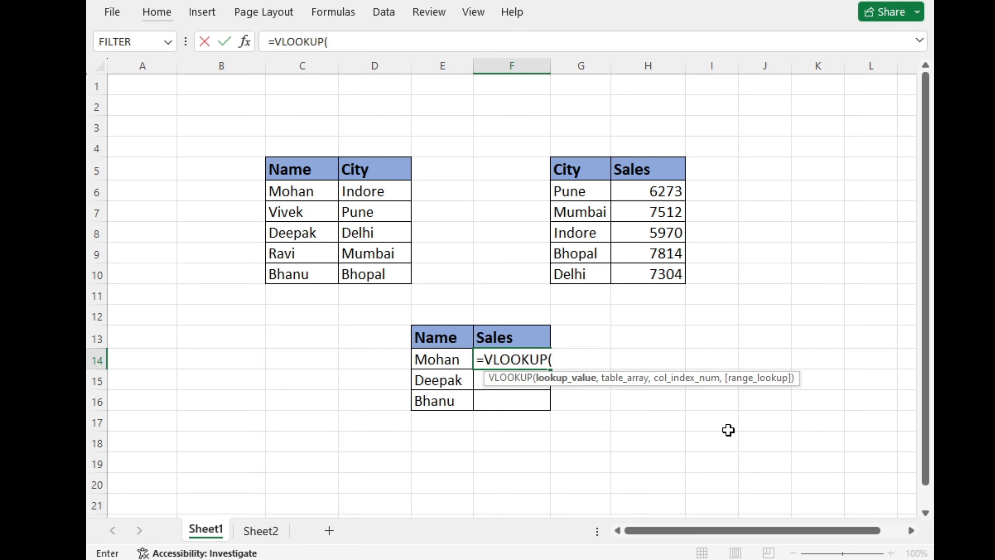
key(Left)
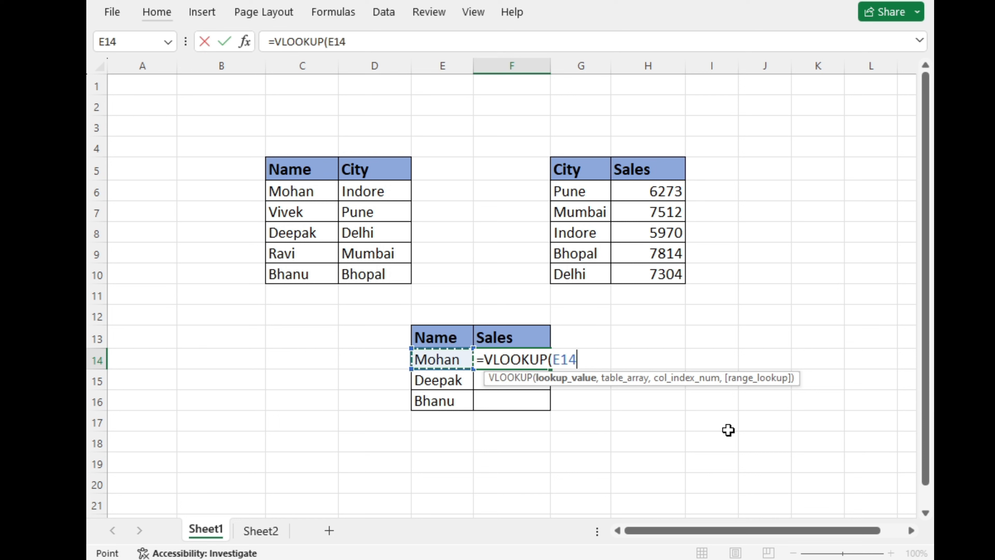
text(,)
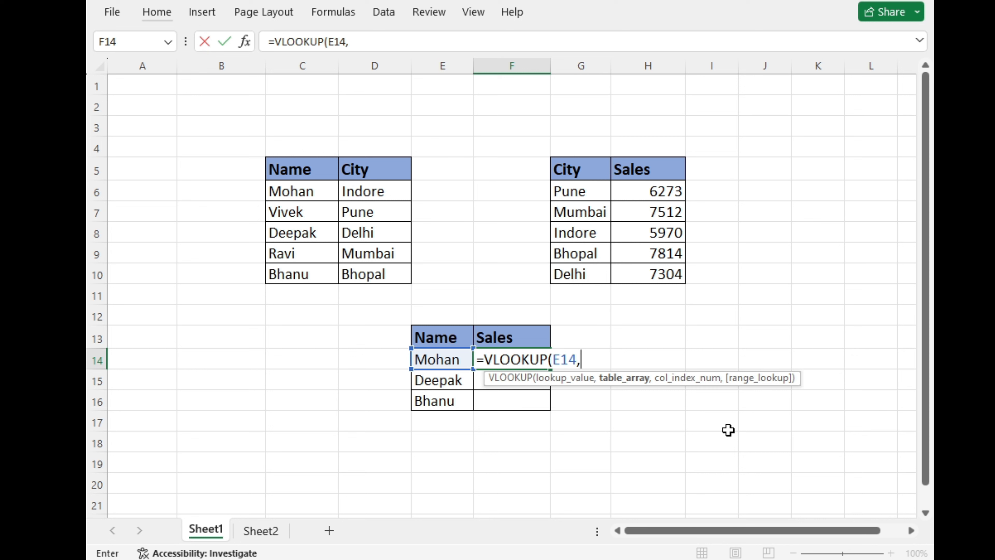
key(BackSpace)
key(BackSpace)
key(BackSpace)
key(BackSpace)
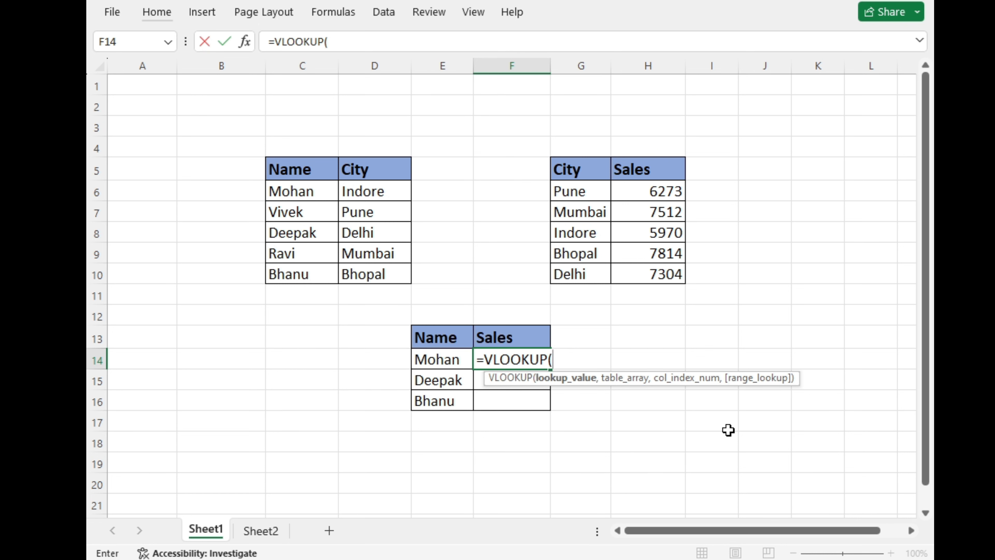
- Nest VLOOKUP(E14,C5:D10,2,0) as the lookup value of the formula in F14 to return the person's city
text(vl)
key(Tab)
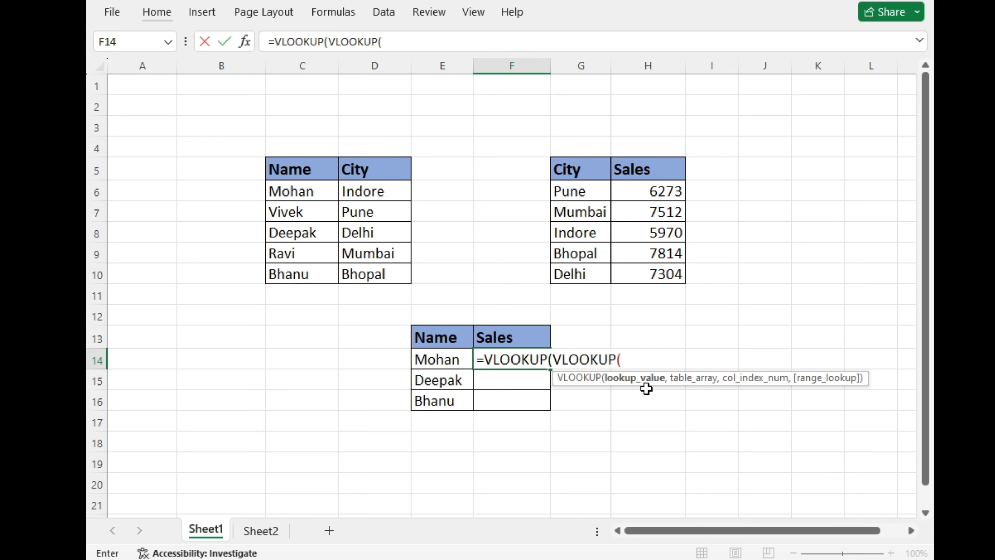
click(444, 359)
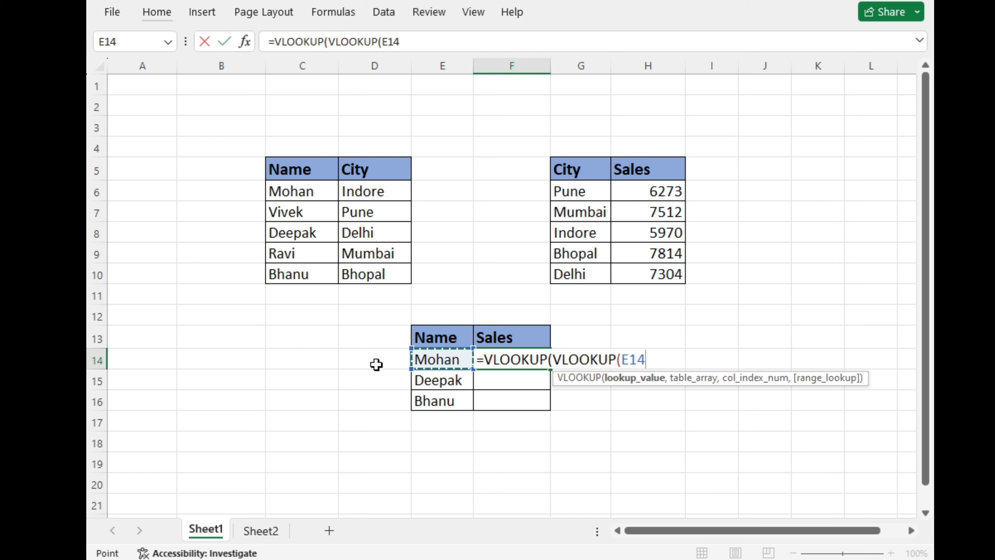
text(,)
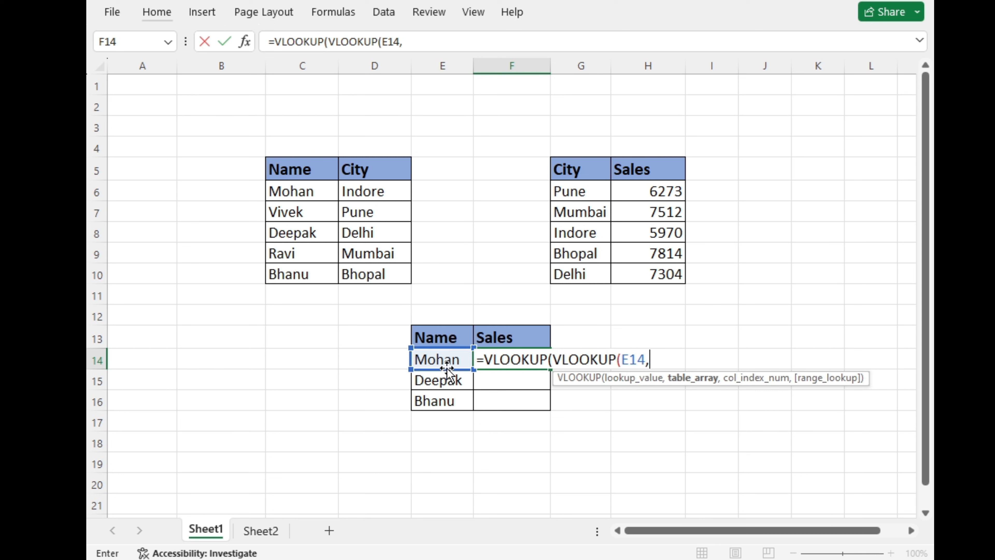
click(289, 165)
drag(289, 166, 372, 276)
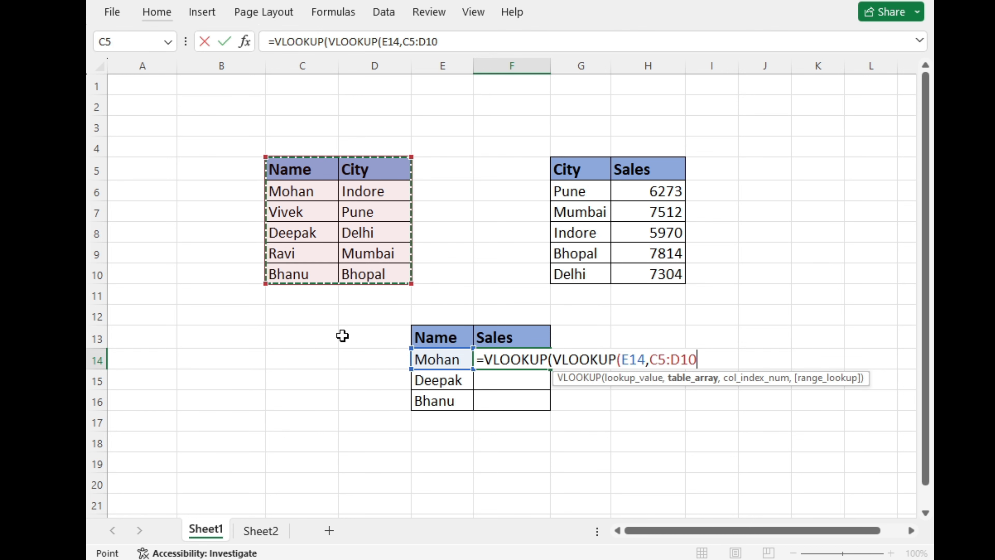
text(,)
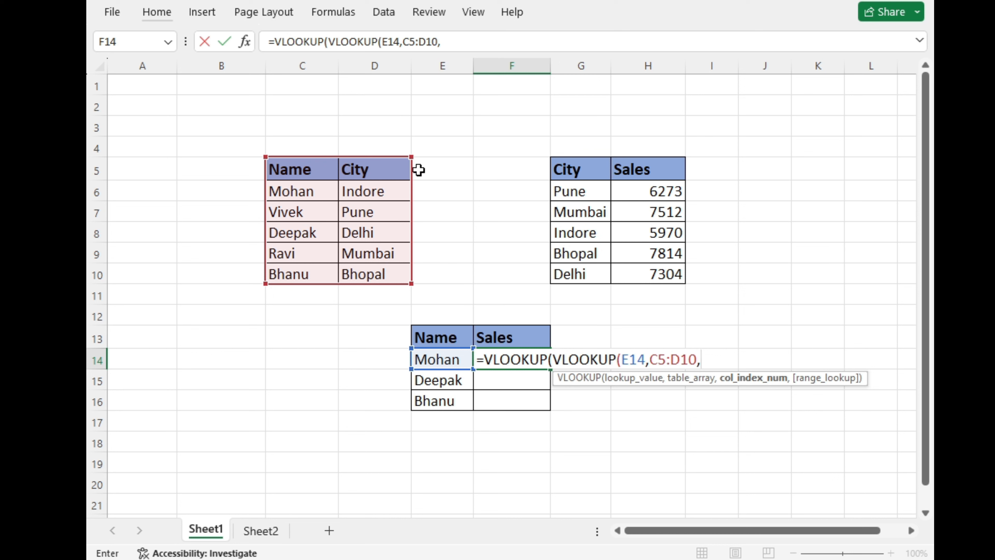
text(2,0)
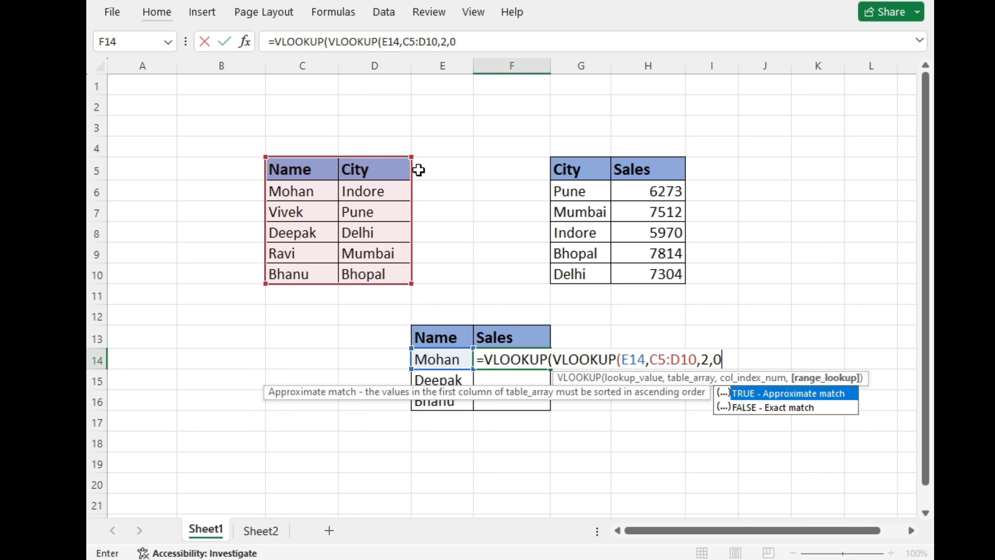
text(),)
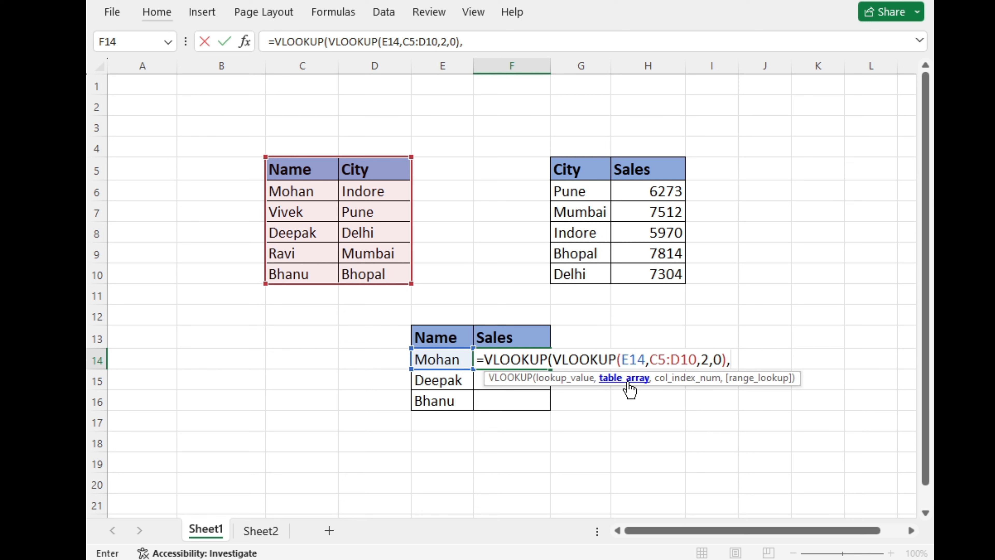
- Complete the outer VLOOKUP in F14 with table array G5:H10, column index 2 and exact match 0
click(594, 174)
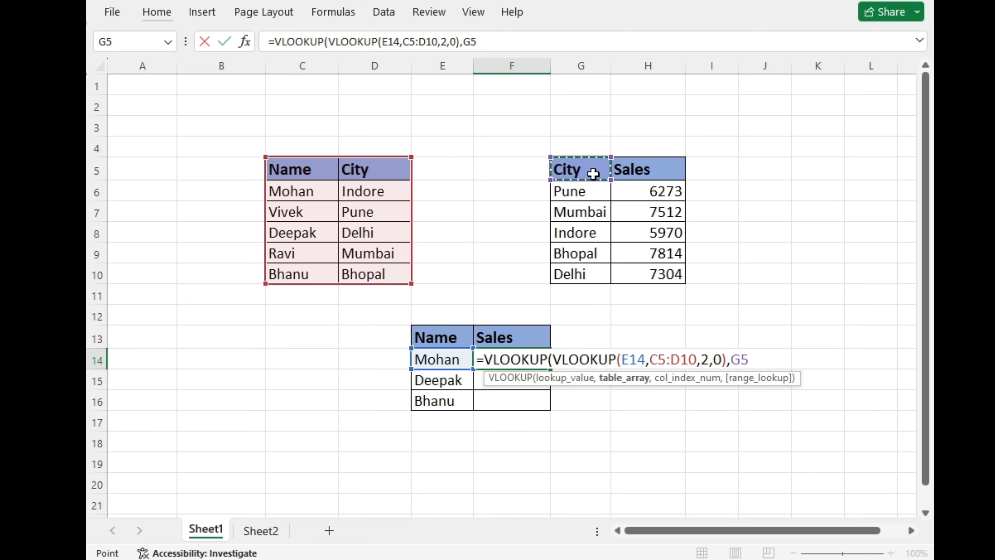
drag(594, 173, 666, 276)
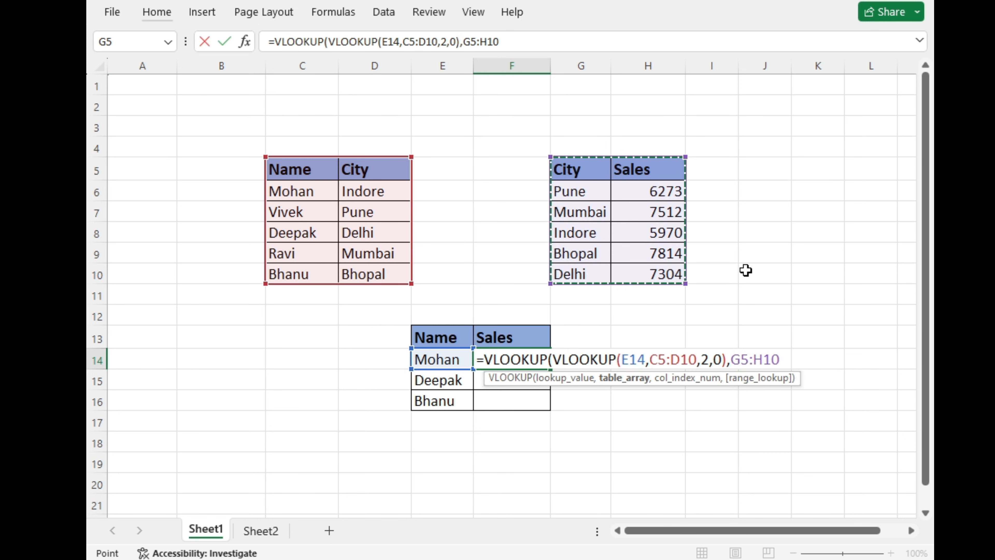
text(,)
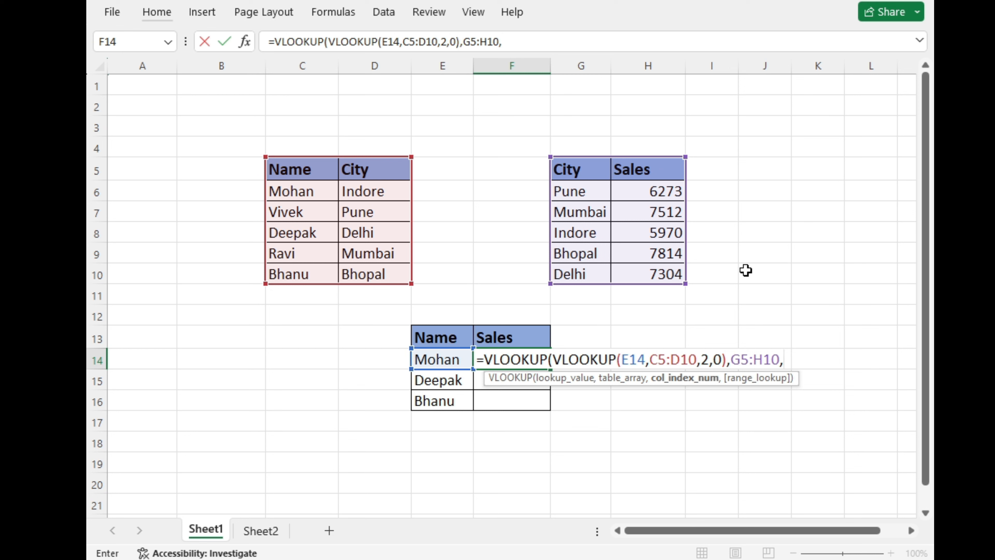
text(2,)
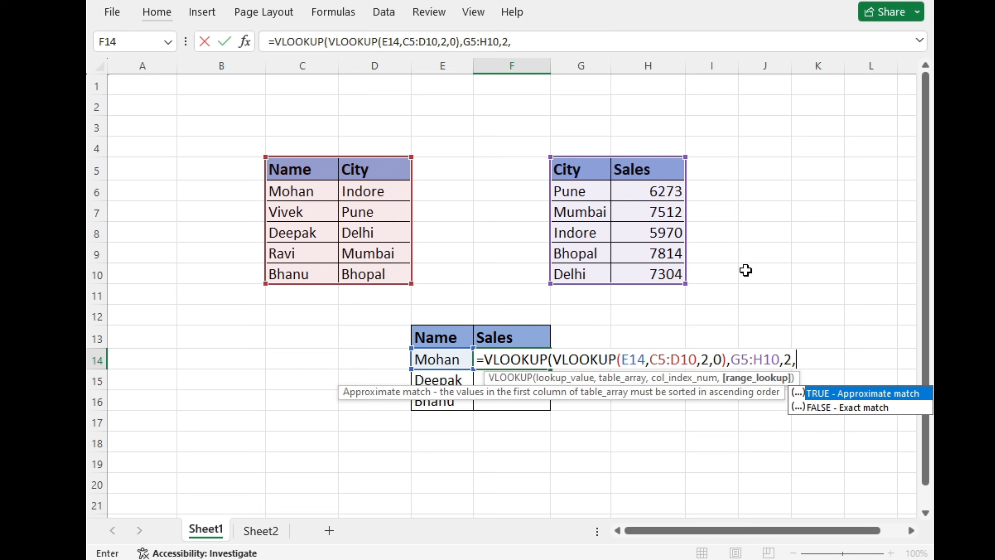
text(0))
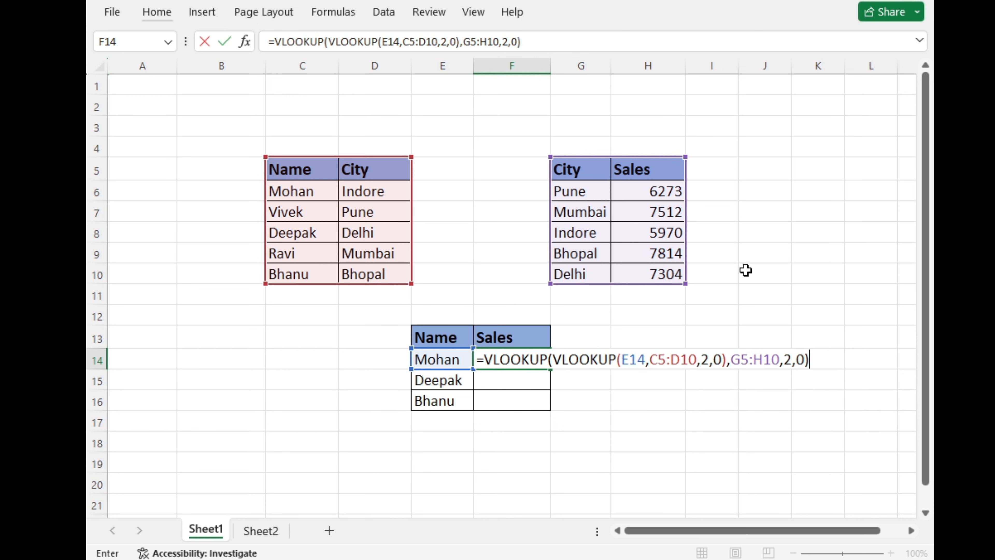
key(Return)
- Test the nested formula by replacing the lookup name in E14 with the name listed in C9
key(Up)
key(Left)
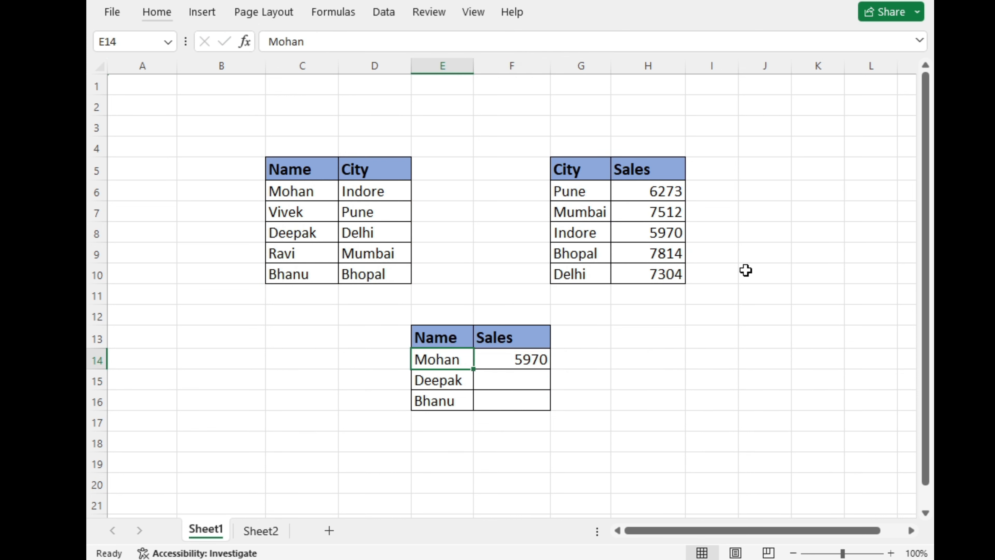
text(ravi)
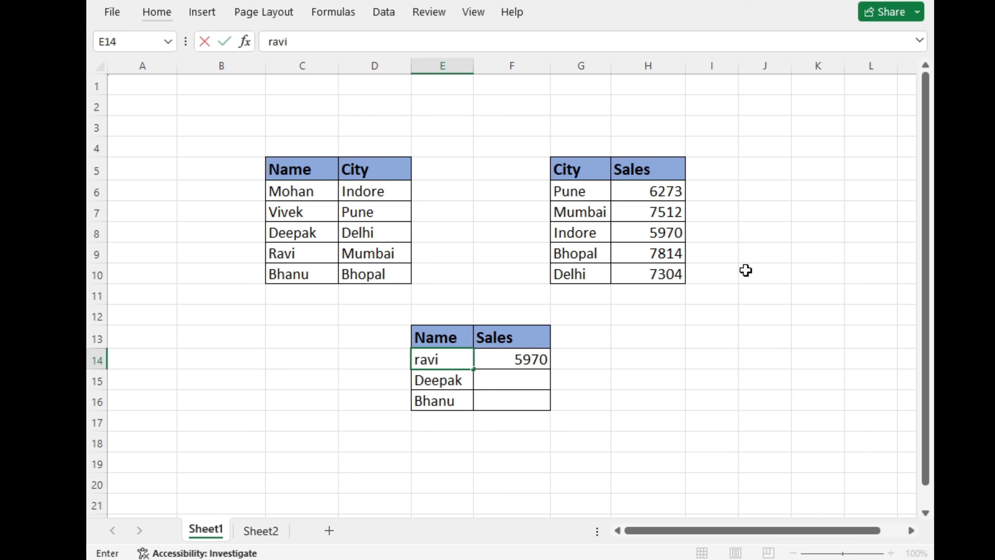
key(Return)
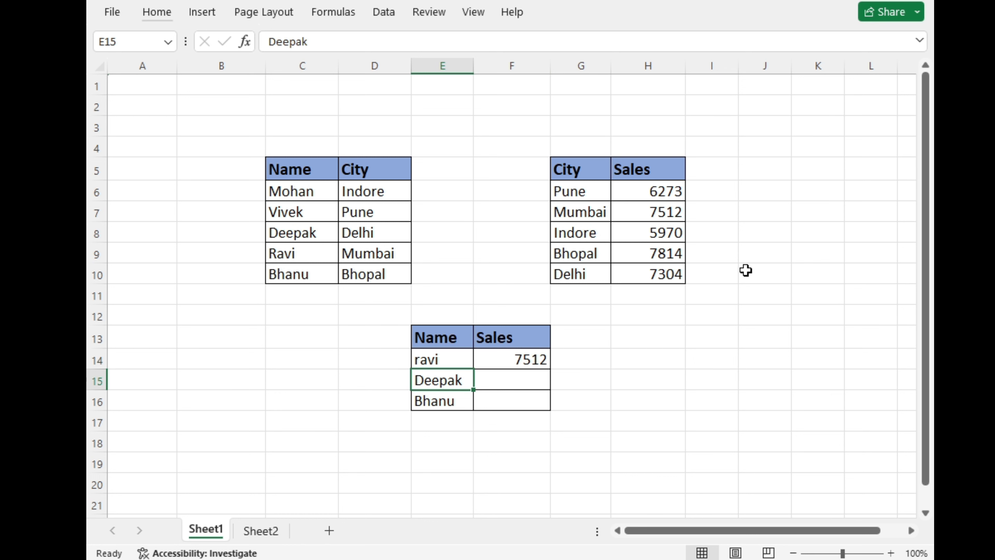
- Set the lookup name in E14 to the name listed in C10, without a trailing backslash
key(Up)
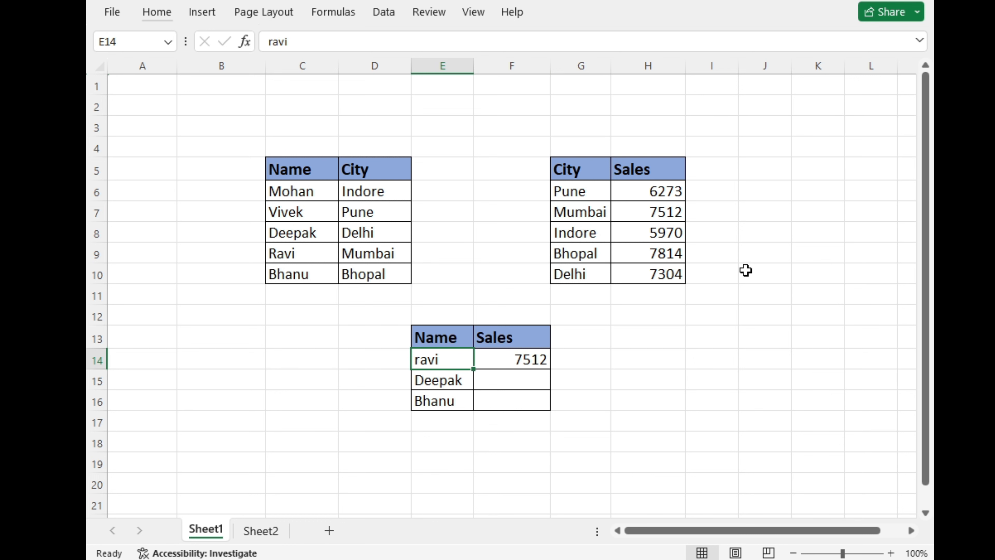
text(Bhanu\)
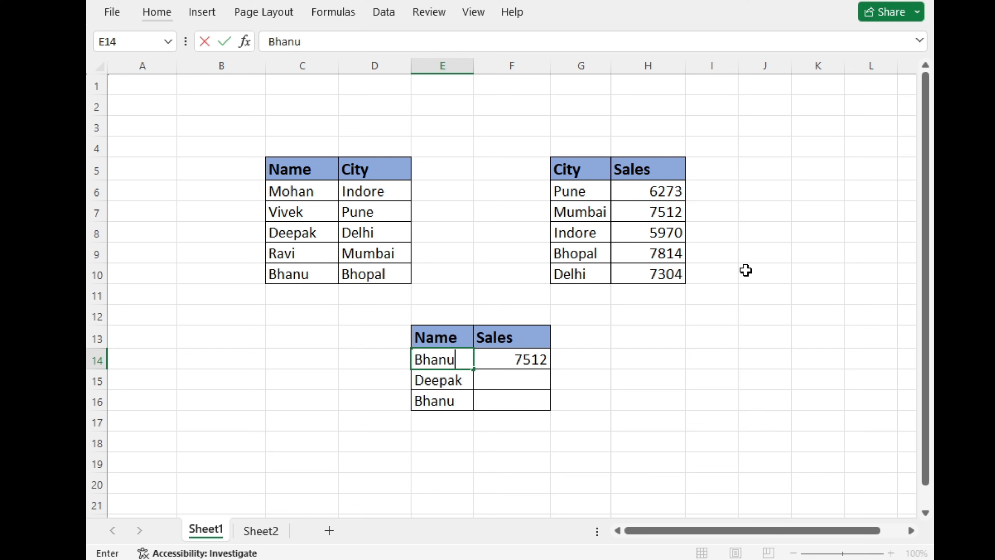
key(Return)
key(Up)
key(F2)
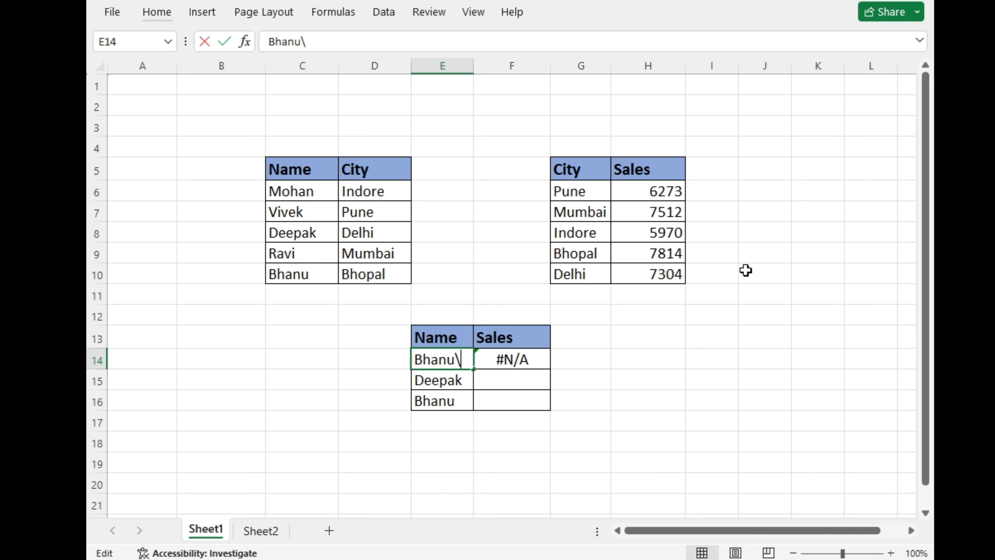
key(BackSpace)
key(Return)
- Turn the nested formula in F14 into plain text so the cell displays the full formula
key(Up)
key(Right)
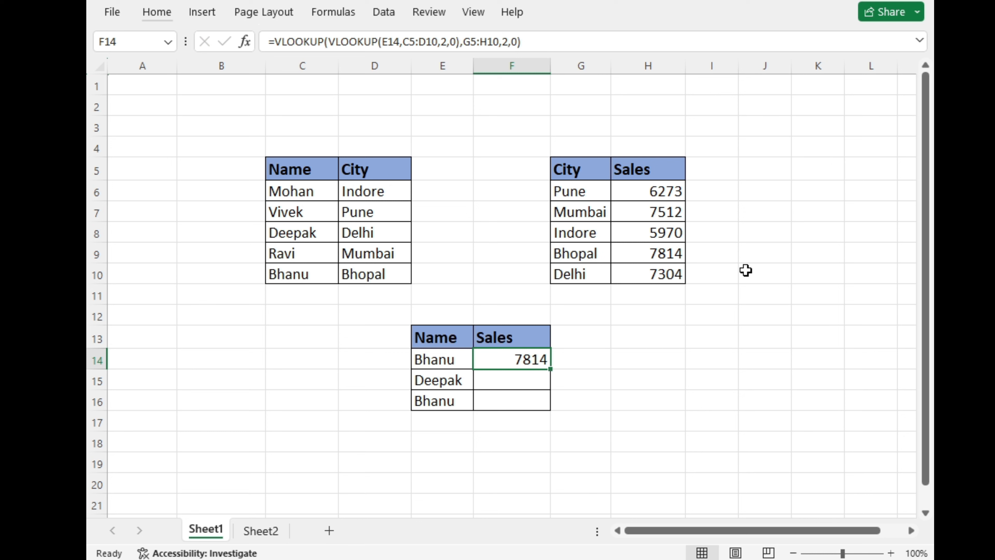
key(F2)
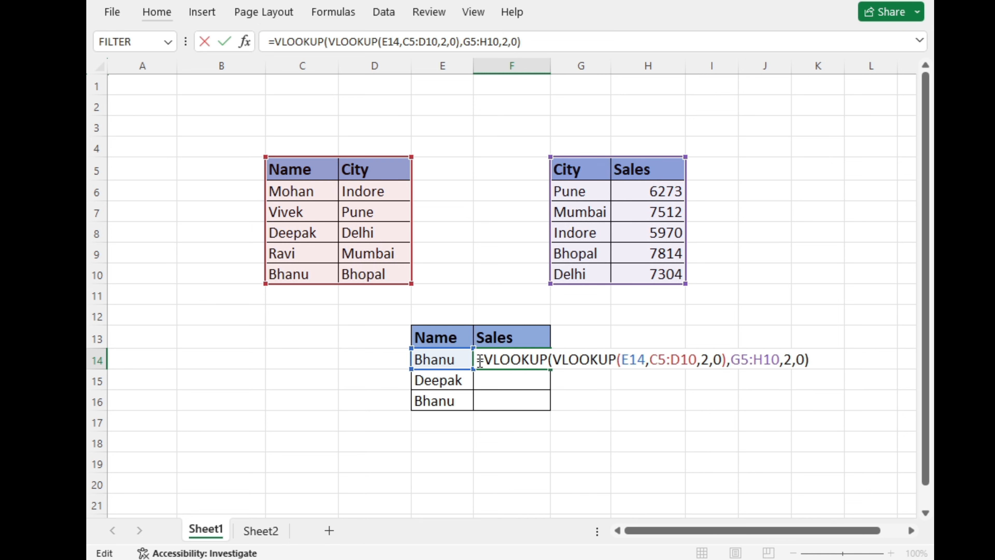
key(Escape)
click(614, 419)
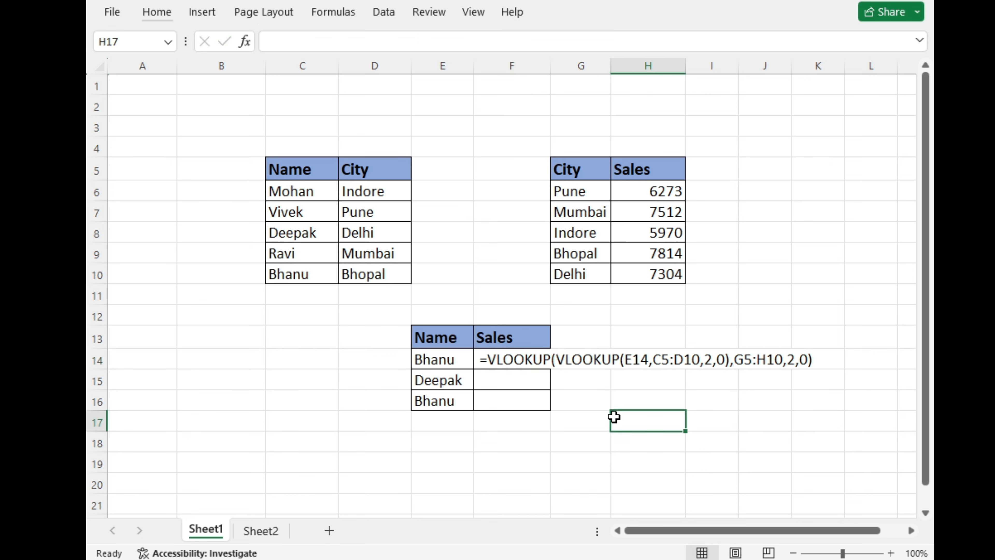
- Start a plain-text explanation of the outer lookup in F18 with vlookup(
click(506, 440)
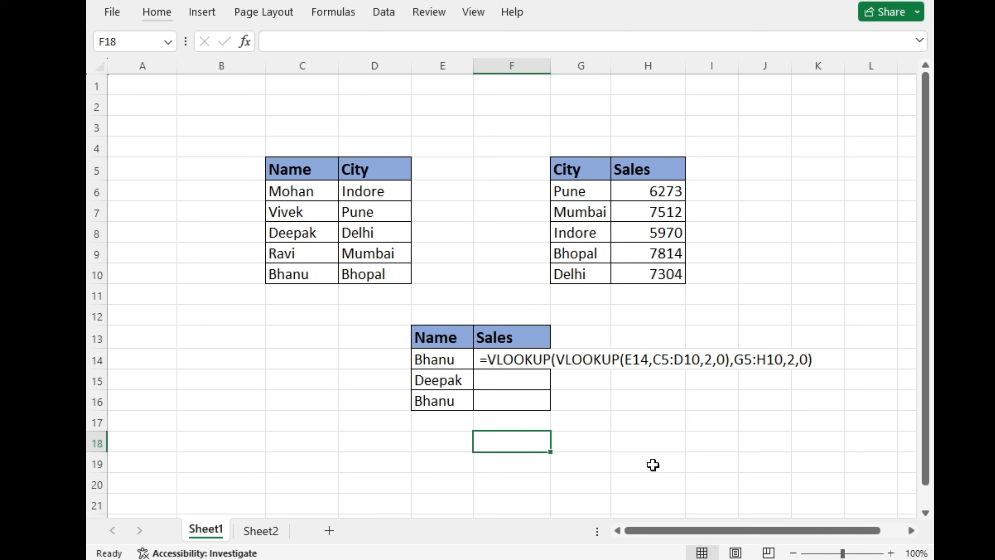
text(vlo)
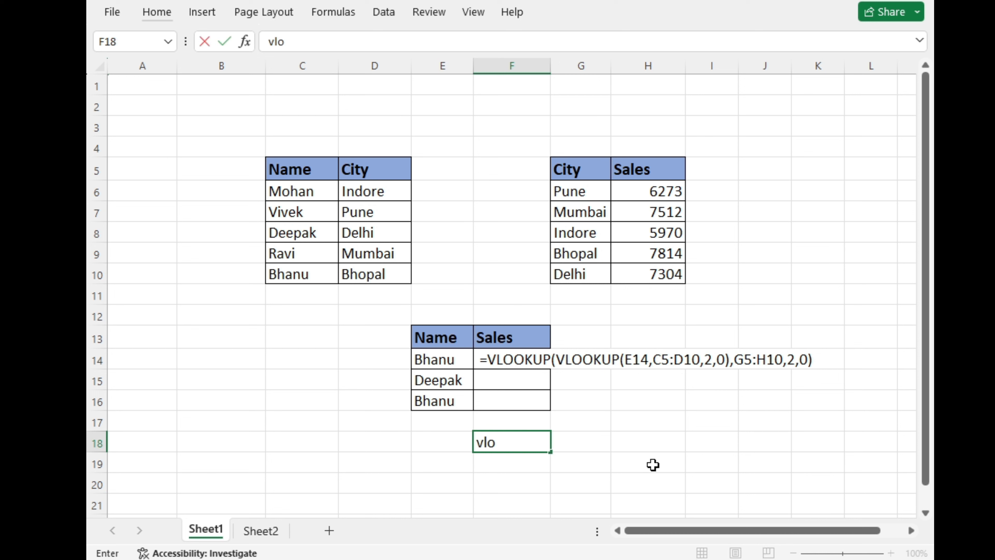
text(okup()
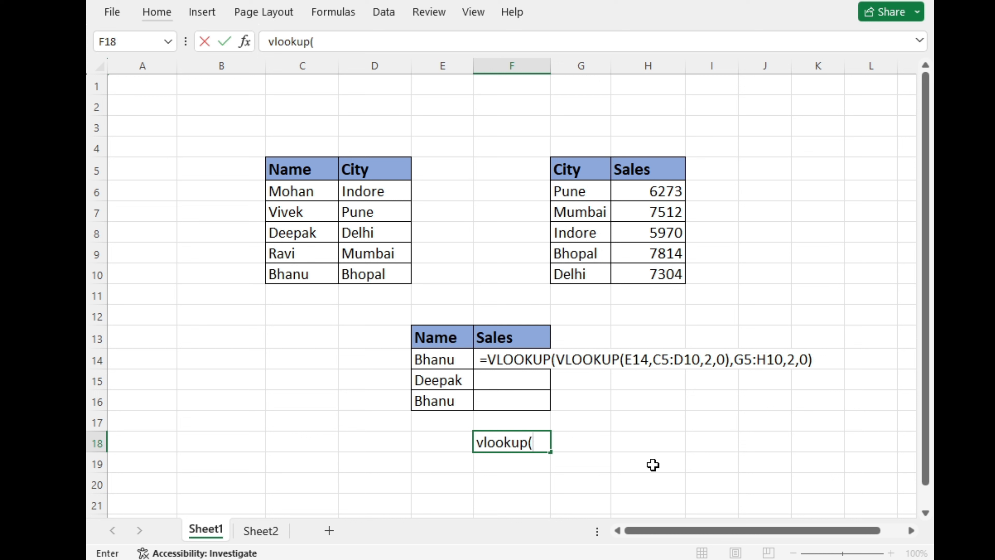
text(Bhanu,)
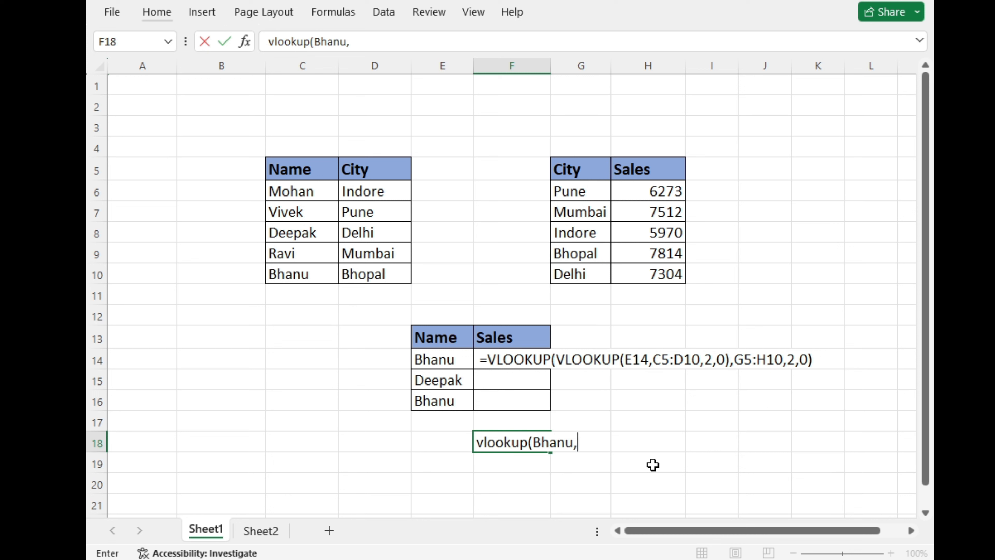
key(BackSpace)
key(BackSpace)
key(BackSpace)
key(BackSpace)
key(BackSpace)
key(BackSpace)
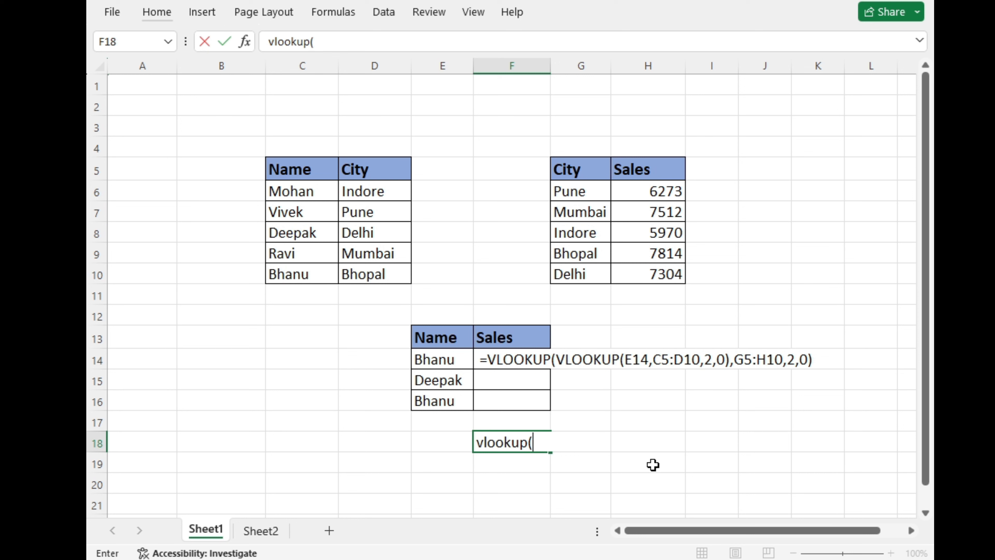
- Enter Bhopal as the lookup value in the plain-text vlookup explanation in F18
text(Bhopal)
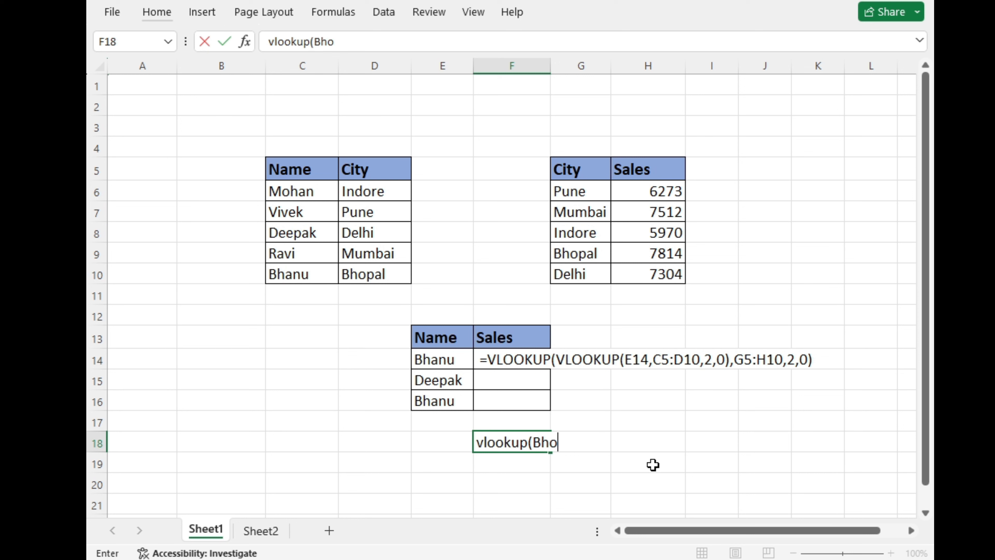